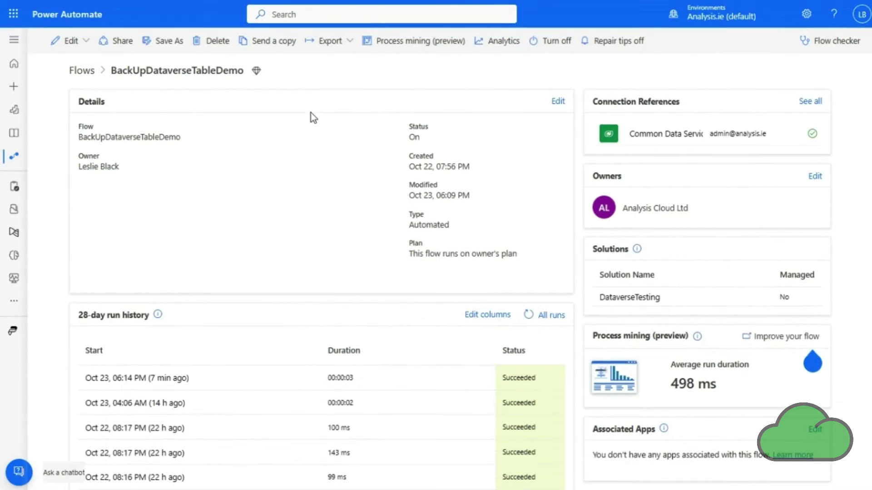
Edit BackUpDataverseTableDemo in the classic designer and expand the row-change trigger and Compose step.
click(85, 40)
click(68, 80)
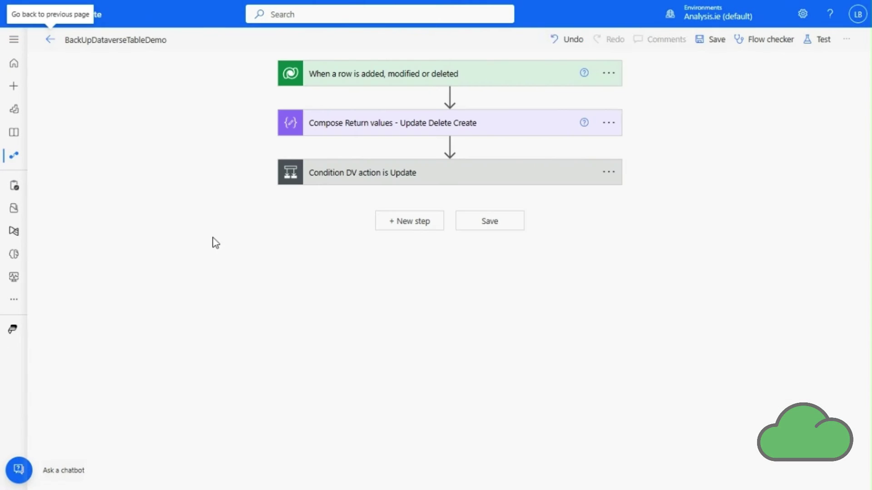
click(493, 73)
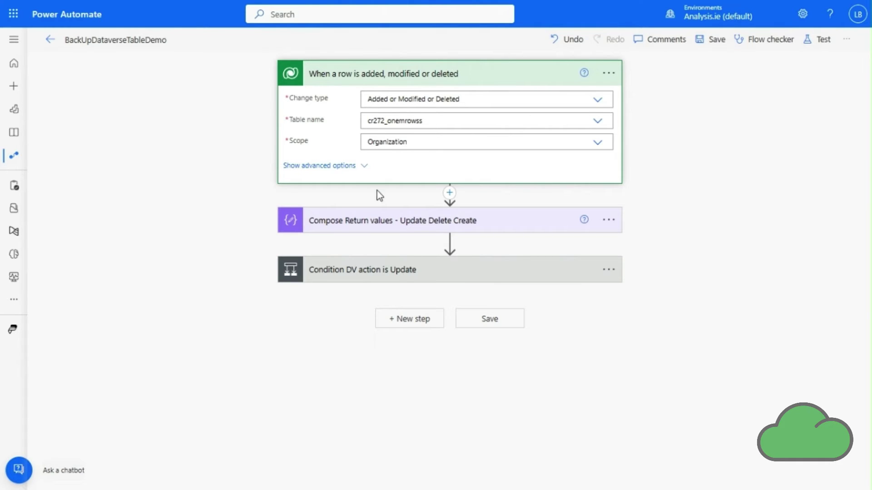
click(384, 222)
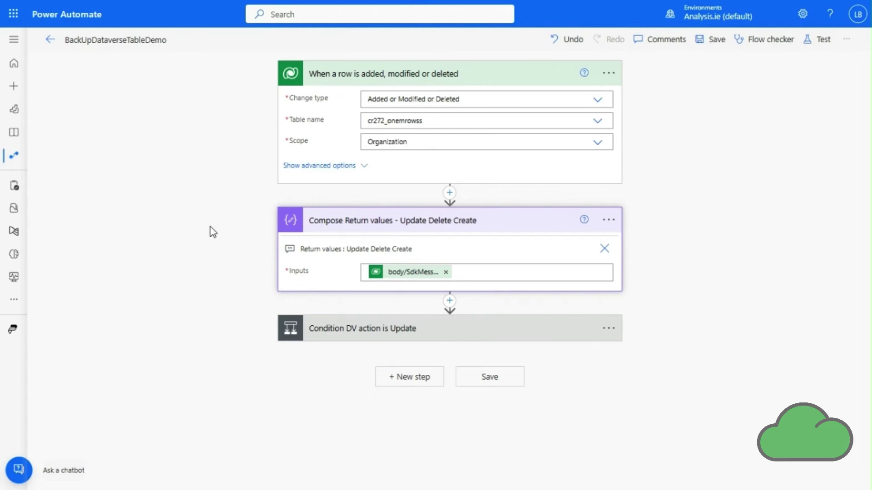
Expand the Update condition and the nested Delete or Create condition to show their branches.
click(407, 329)
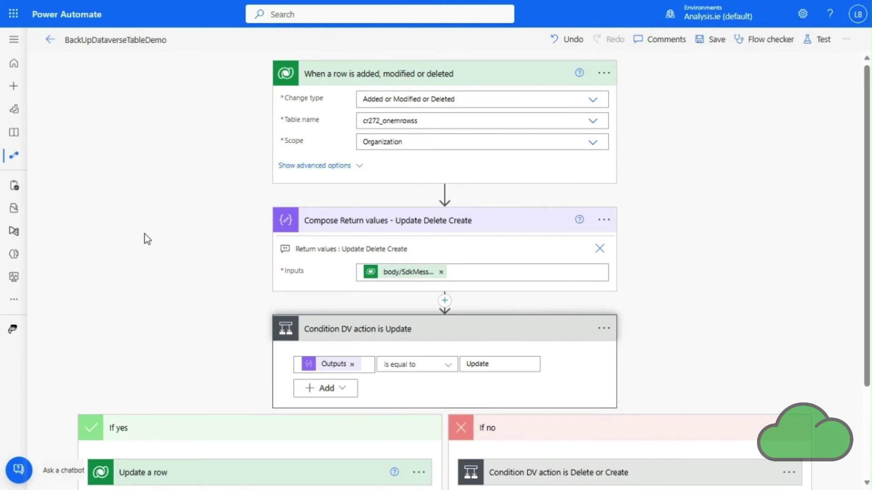
scroll(144, 234, down, 2)
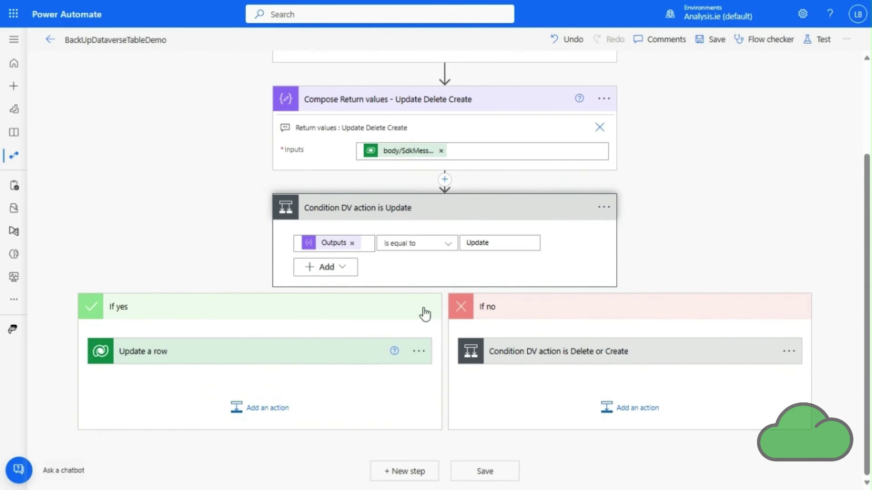
click(561, 363)
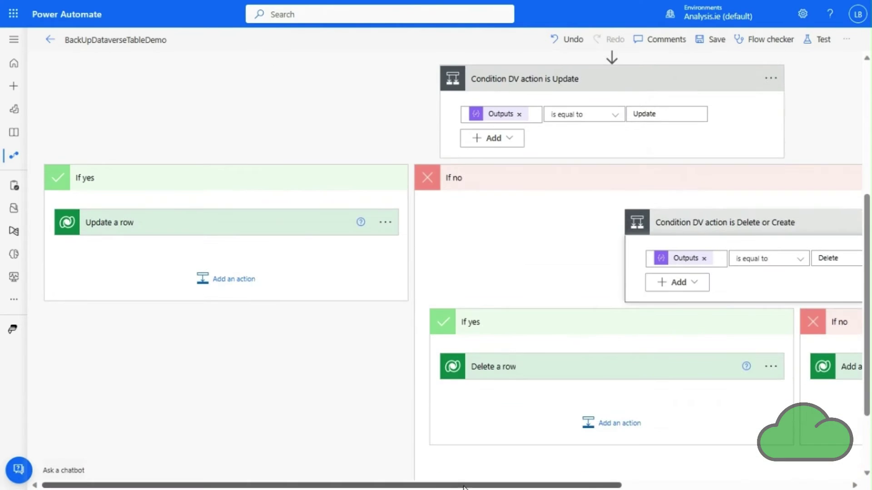
drag(464, 486, 579, 486)
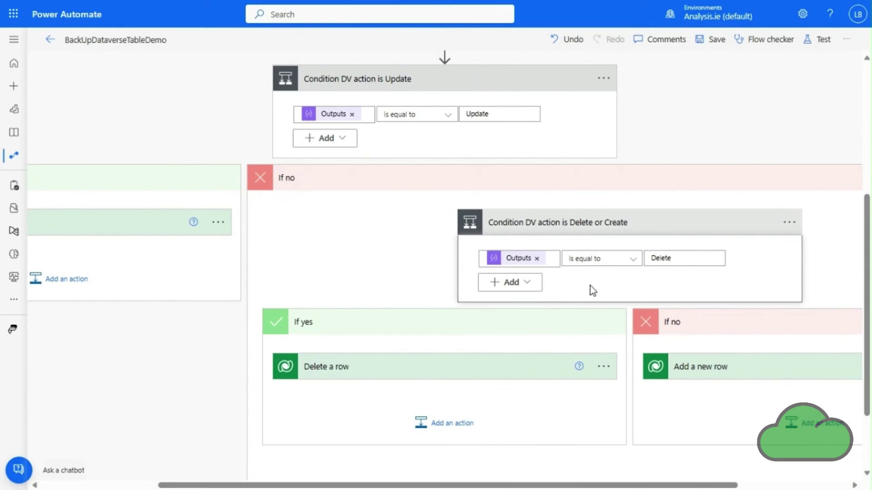
drag(505, 487, 382, 486)
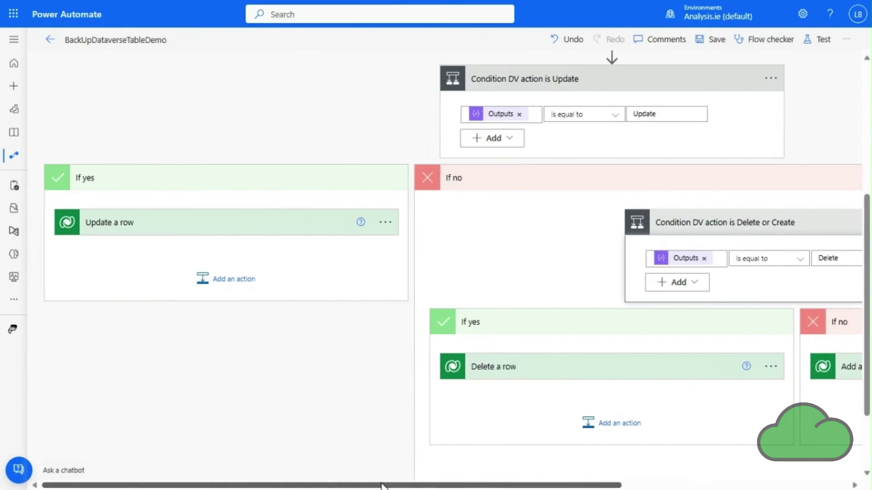
Reveal the Update a row step's full column mappings into OneMRowsBackUps, then collapse If yes.
click(273, 231)
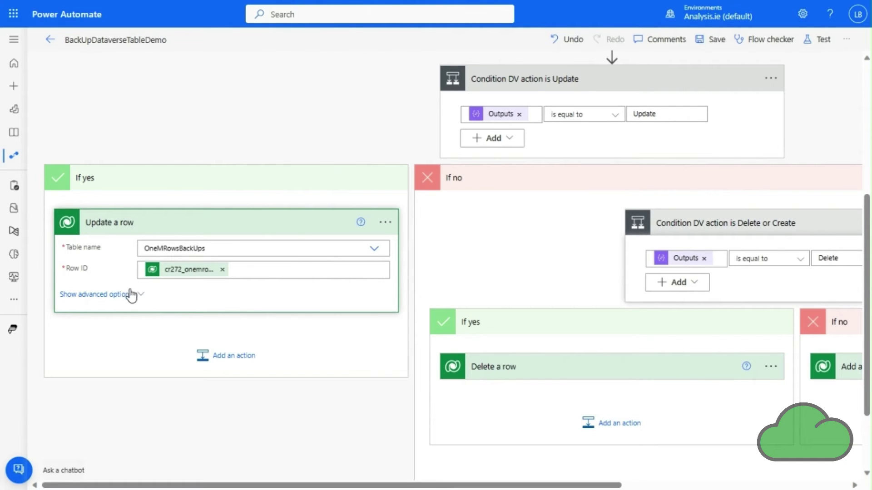
click(108, 301)
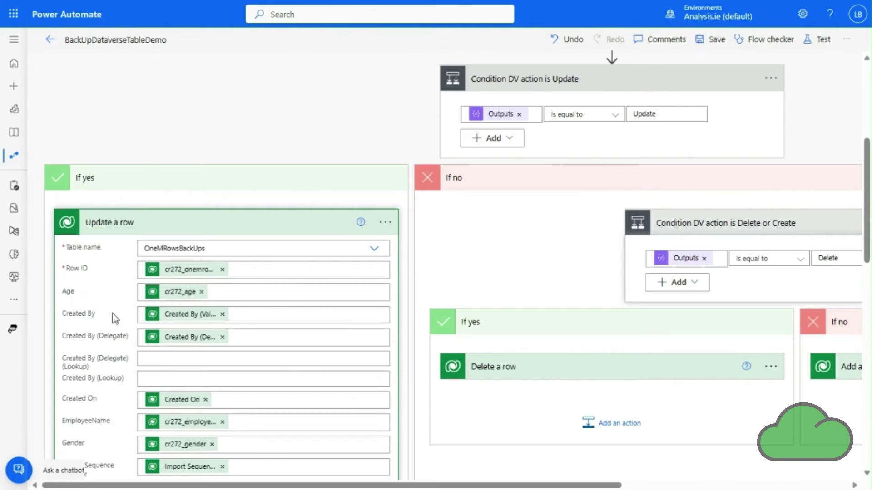
scroll(233, 285, down, 1)
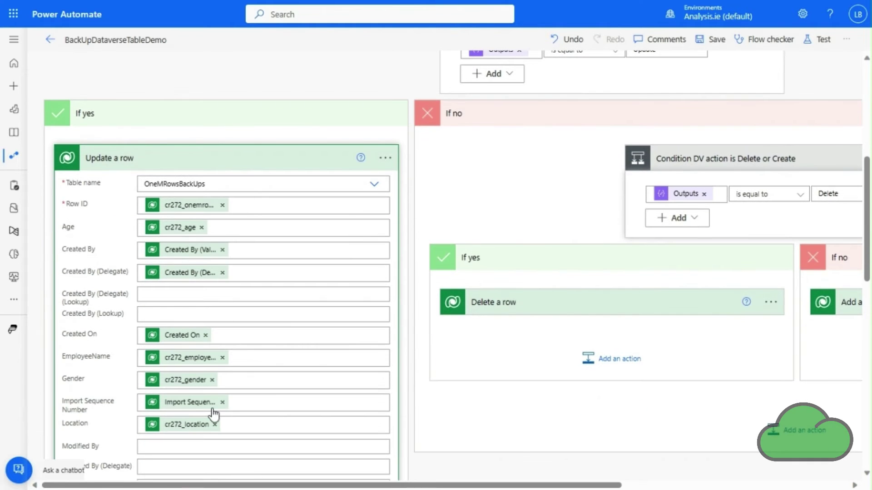
scroll(213, 413, up, 2)
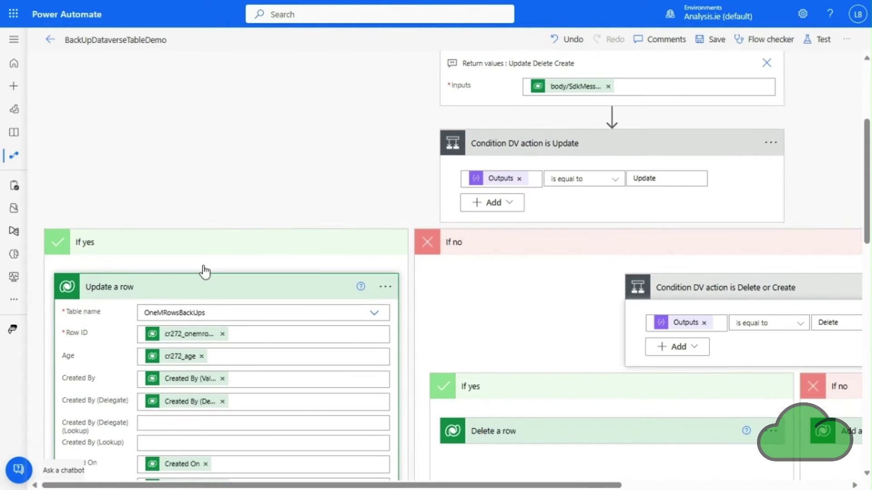
click(210, 247)
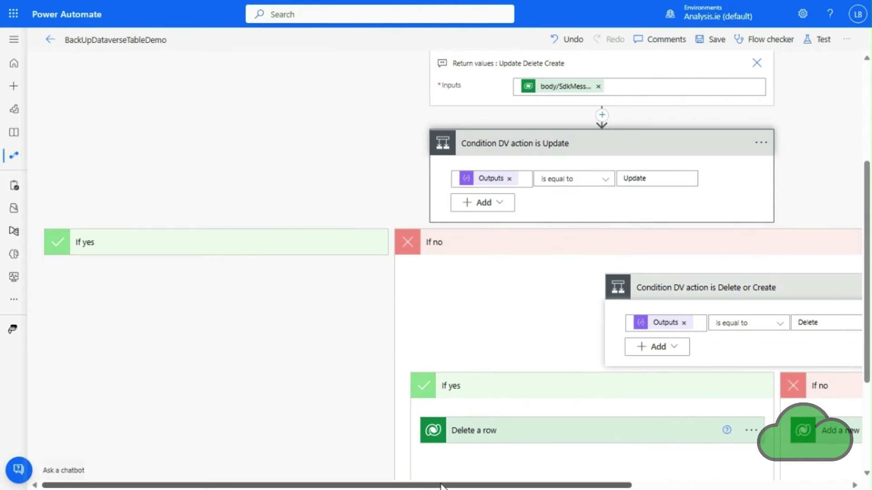
drag(440, 486, 681, 487)
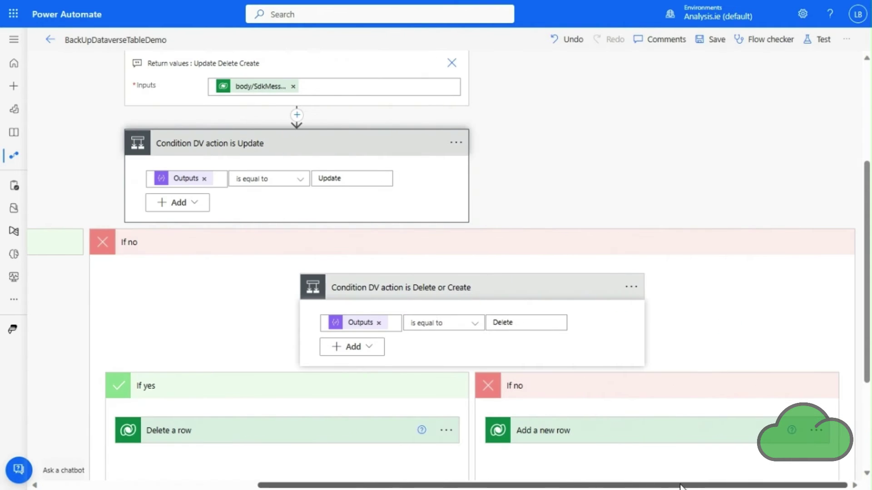
Review the Delete a row step's settings and advanced options targeting OneMRowsBackUps.
click(285, 436)
scroll(229, 311, down, 3)
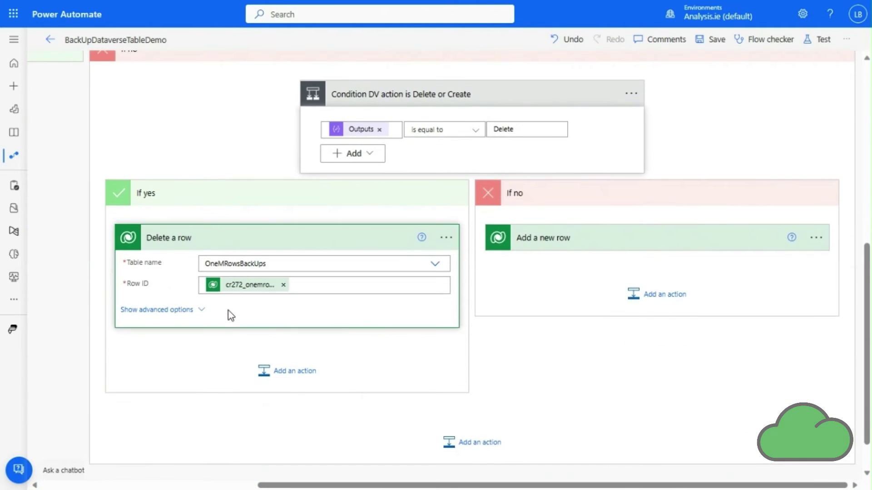
click(177, 310)
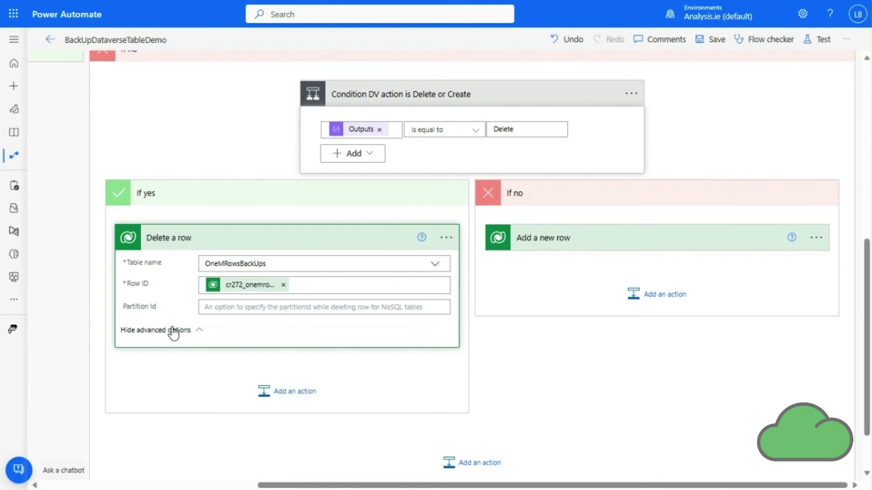
click(173, 332)
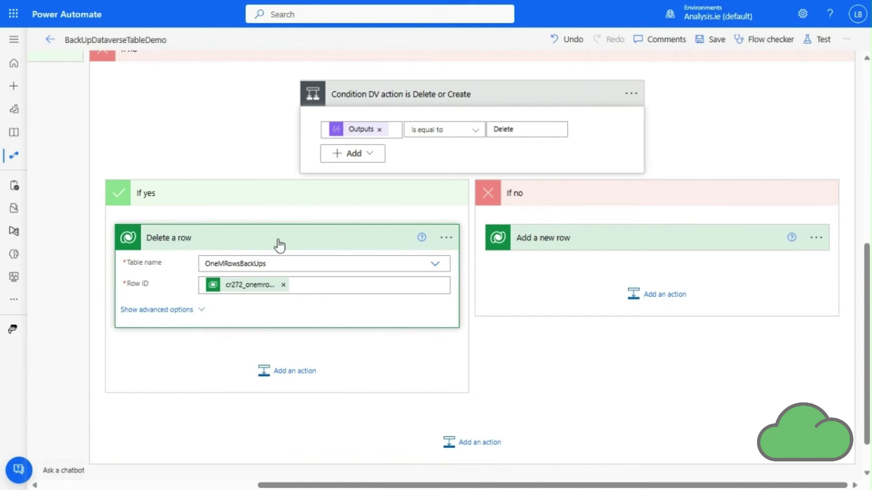
Review the Add a new row step's column mappings, then collapse the condition step.
click(605, 243)
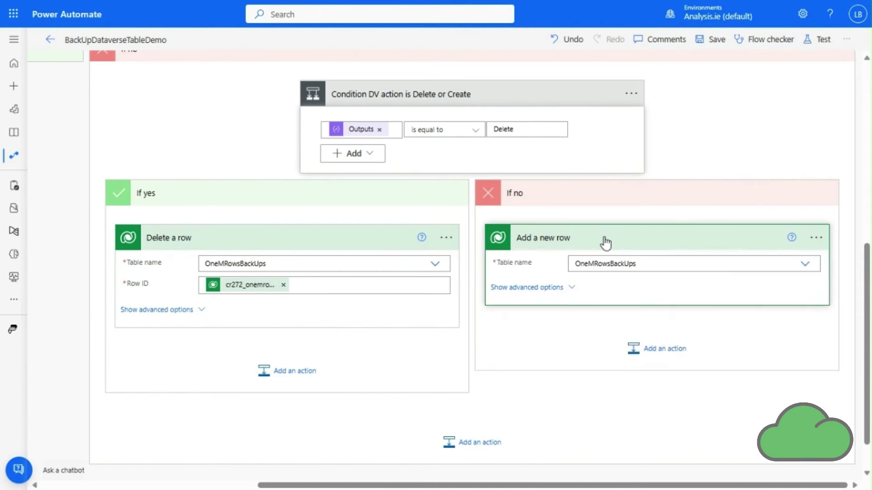
click(551, 294)
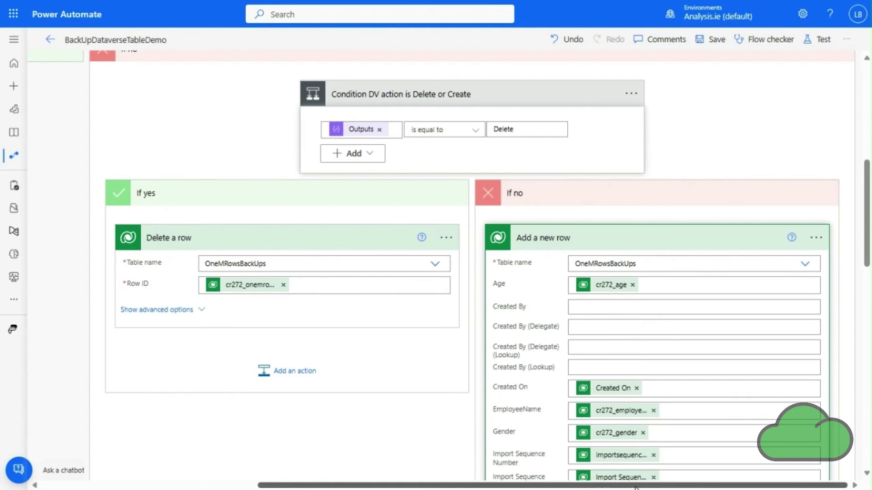
scroll(457, 232, up, 2)
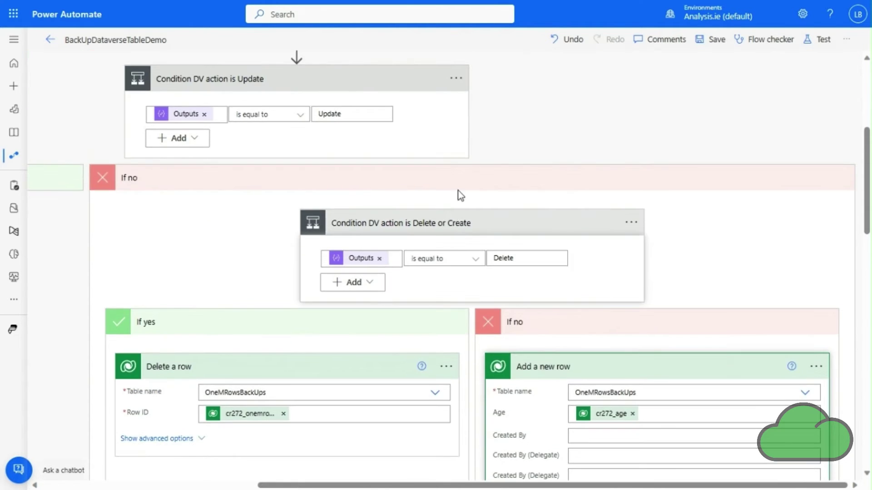
scroll(457, 191, up, 4)
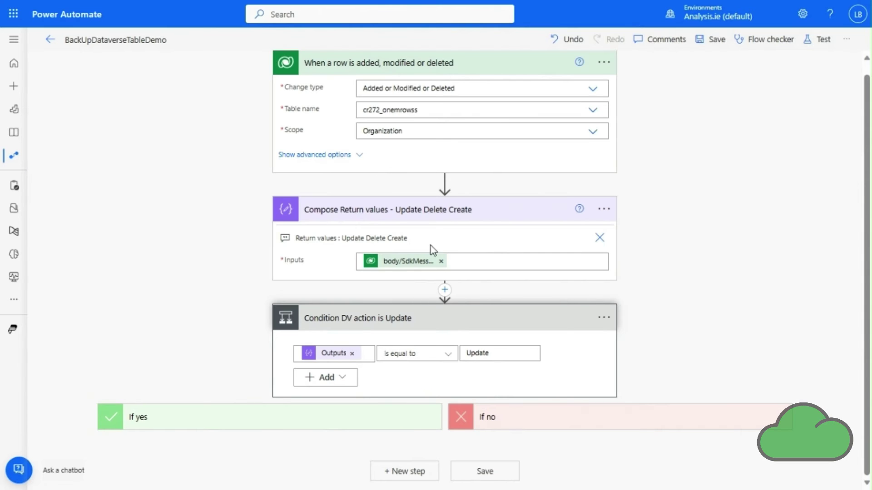
click(396, 320)
Collapse the Compose and trigger steps and switch to the Dataverse table in Power Apps.
click(376, 221)
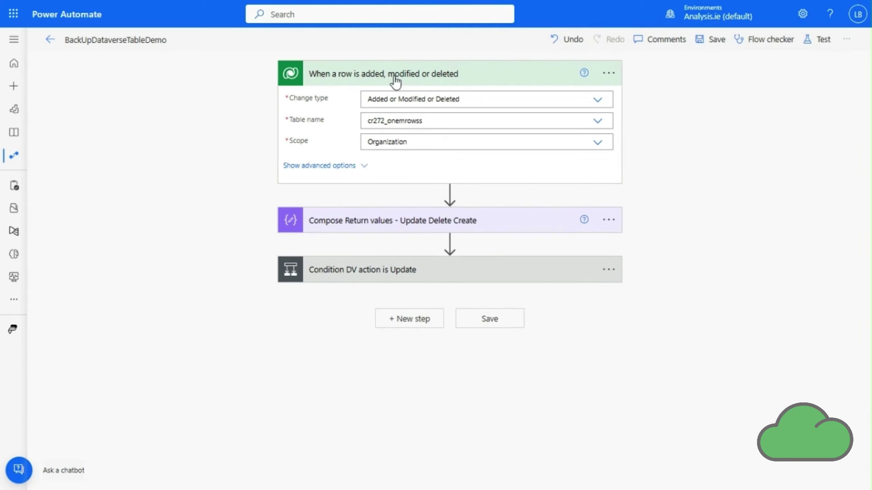
click(397, 77)
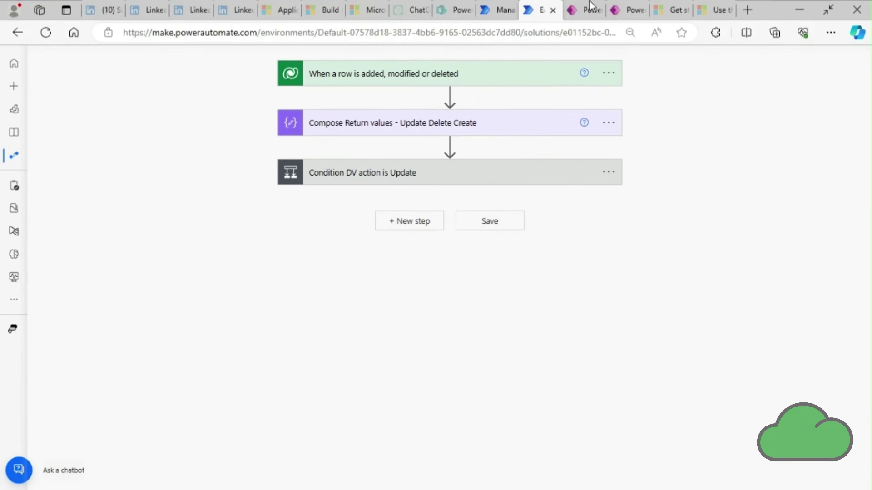
click(585, 12)
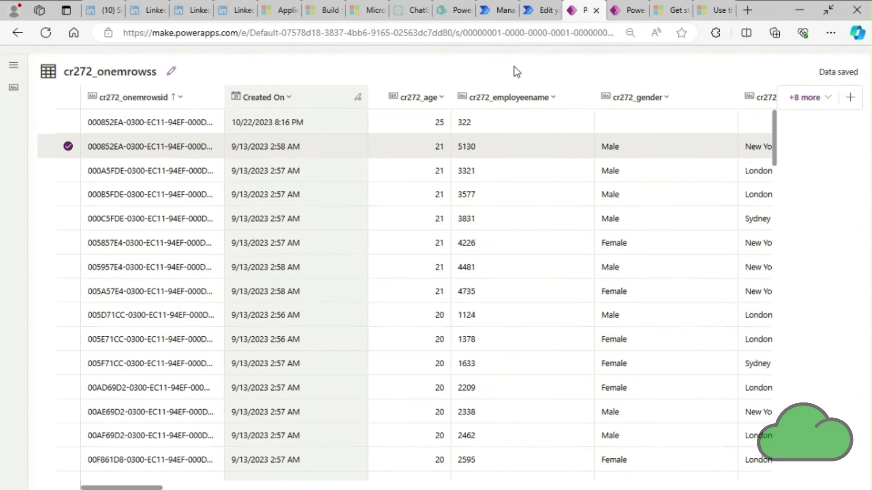
Change the newest cr272_onemrowss row's age from 25 to 26 and commit it.
click(417, 121)
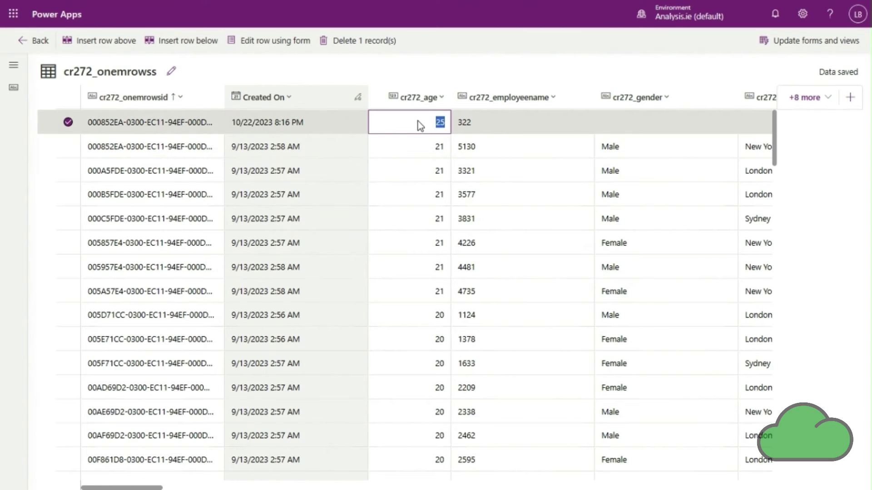
text(26)
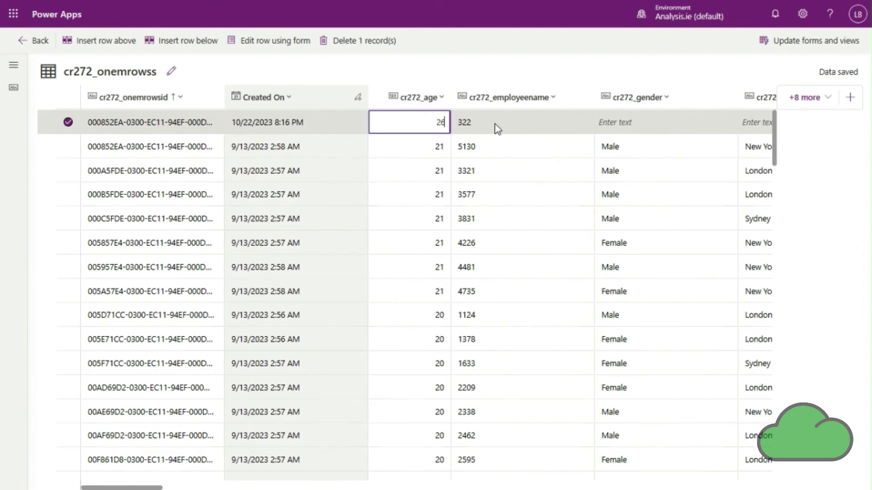
click(414, 153)
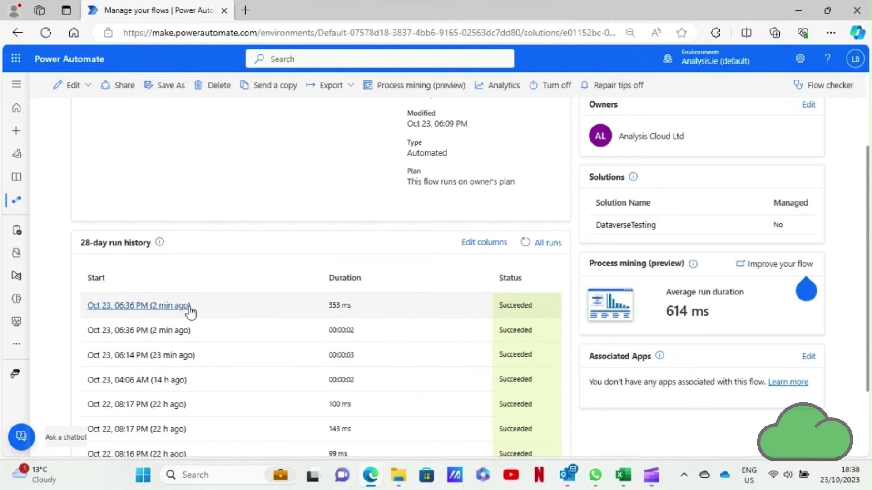
Open the most recent flow run and inspect the trigger's inputs and outputs.
click(178, 306)
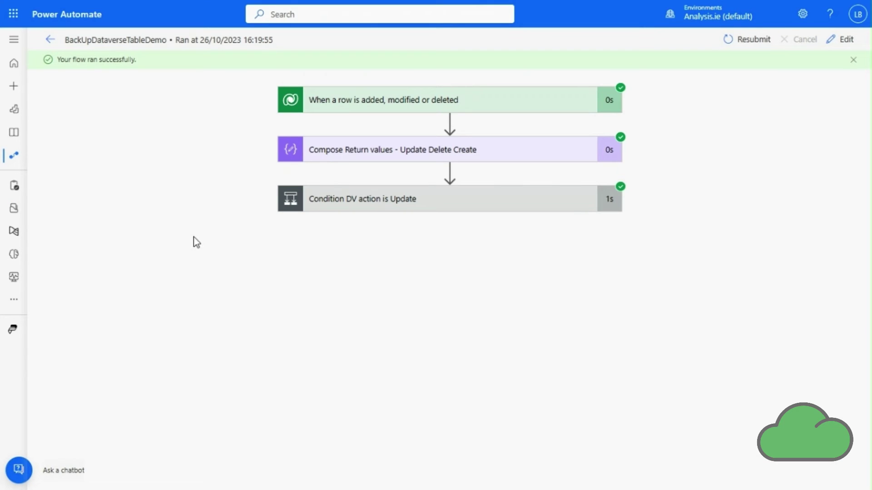
click(390, 105)
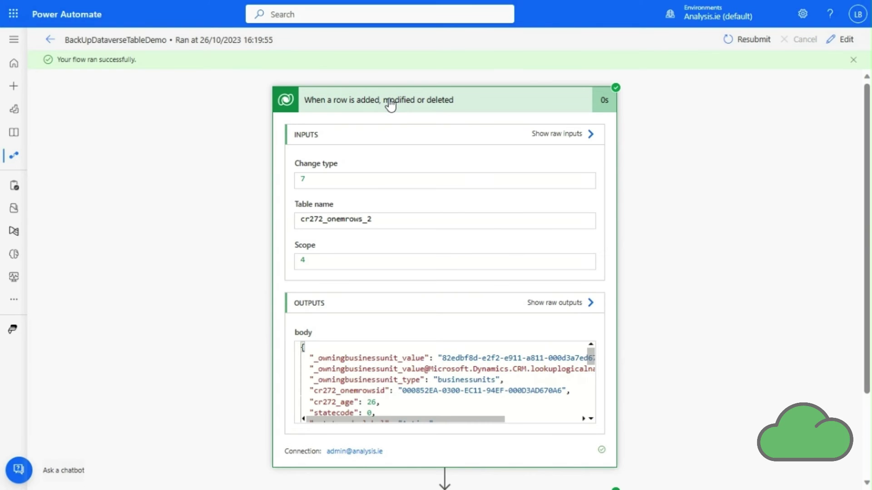
click(390, 105)
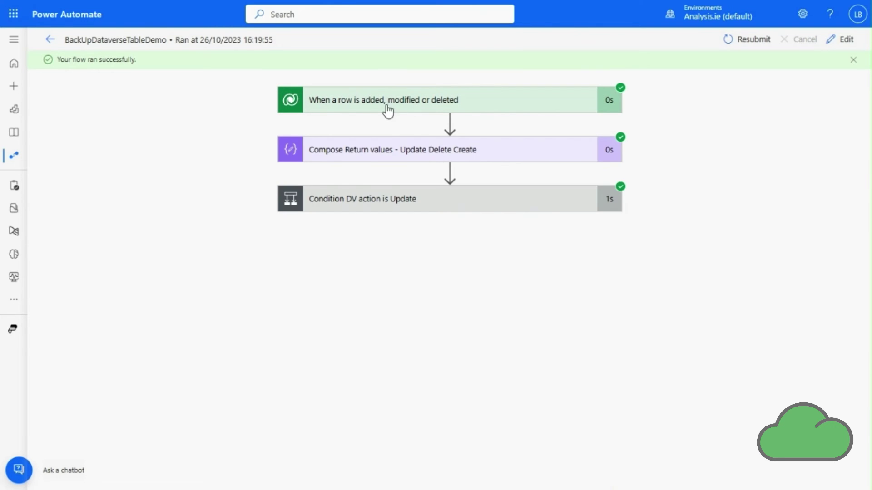
Show the Compose step returned Update and expand the condition to see it evaluated true.
click(379, 156)
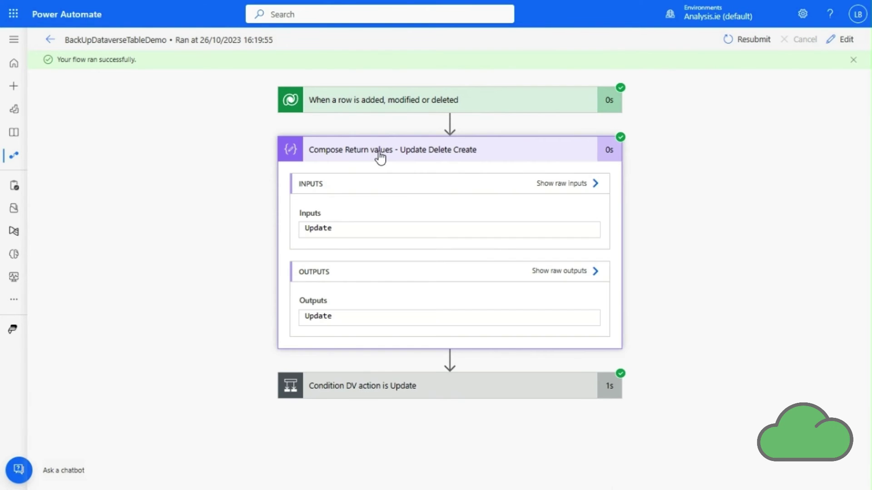
double_click(322, 229)
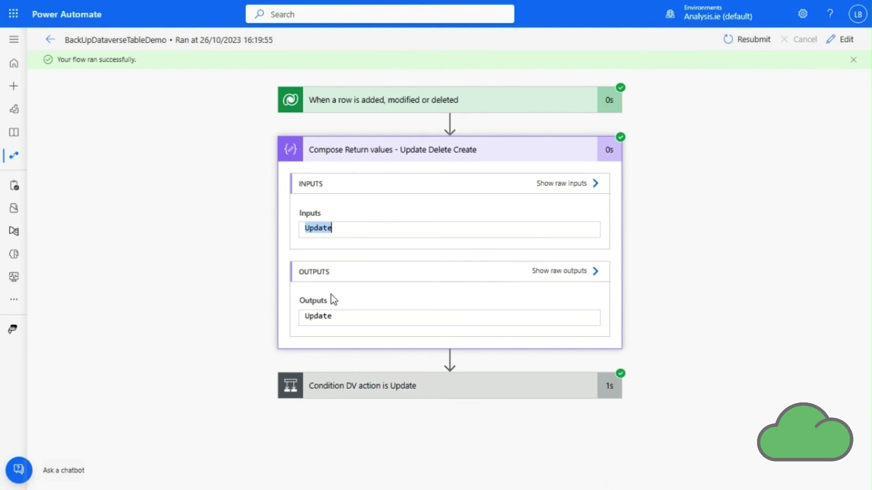
click(387, 228)
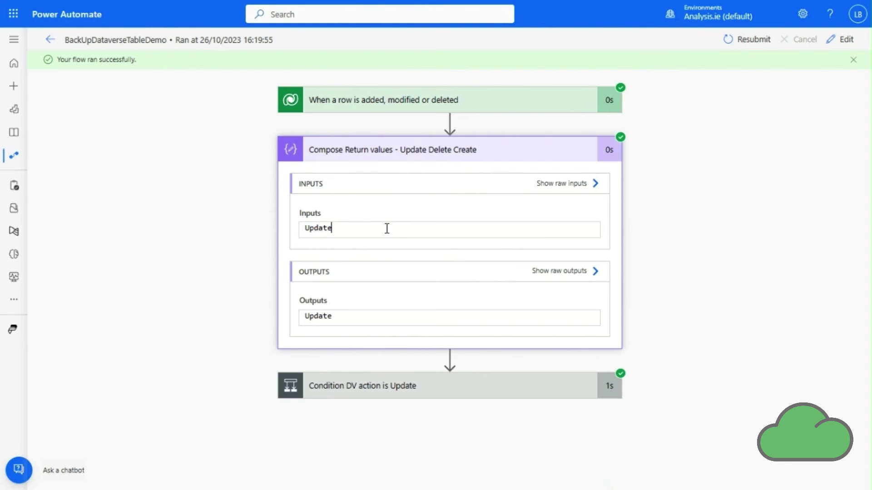
click(421, 149)
click(382, 205)
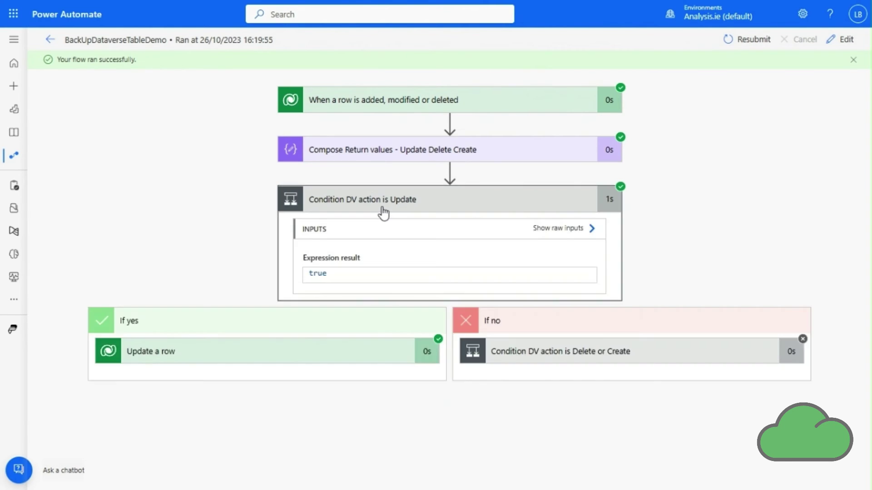
Show all Update a row inputs, highlighting EmployeeName 322 and Age 26 written to the backup row.
click(295, 356)
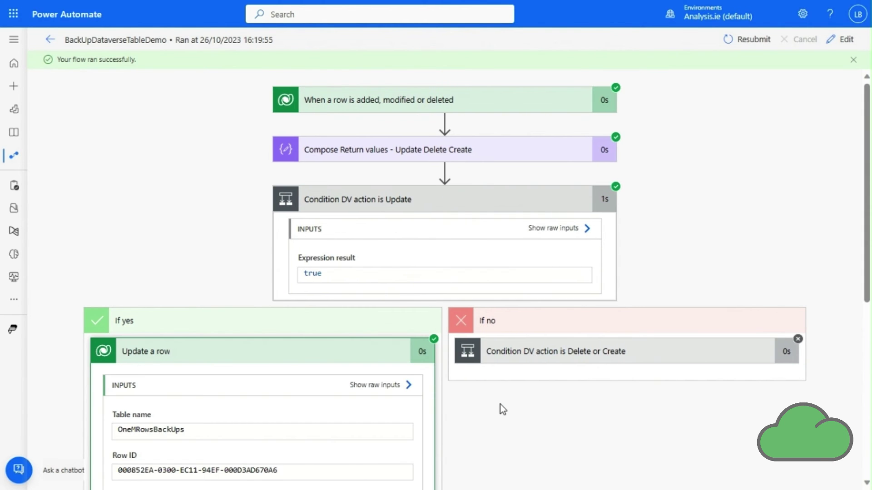
scroll(500, 404, down, 2)
scroll(501, 404, down, 2)
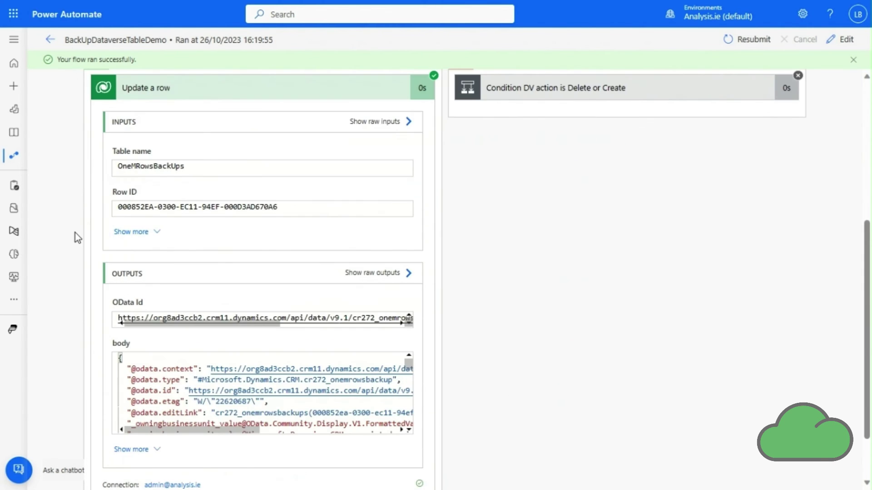
click(123, 233)
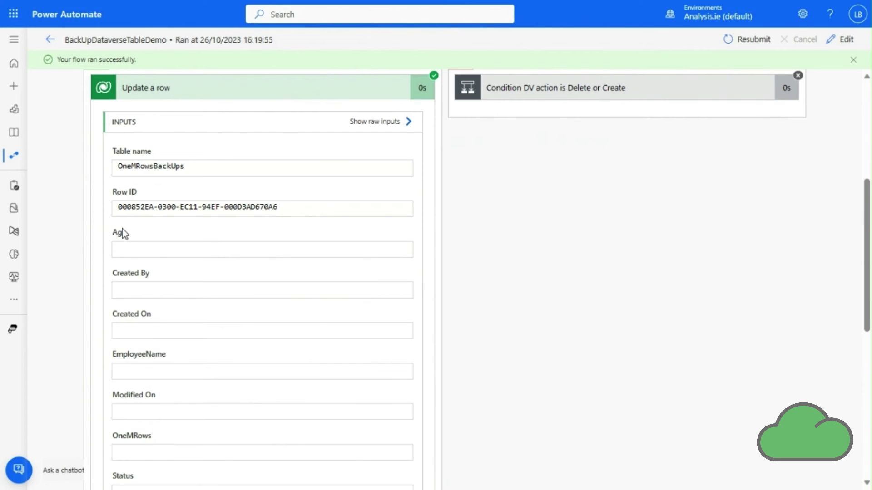
scroll(523, 359, down, 2)
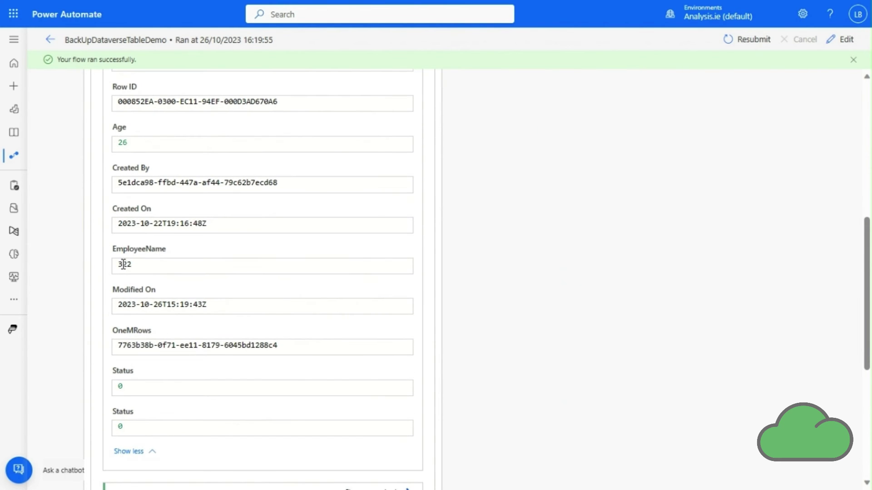
double_click(123, 264)
double_click(122, 143)
click(555, 218)
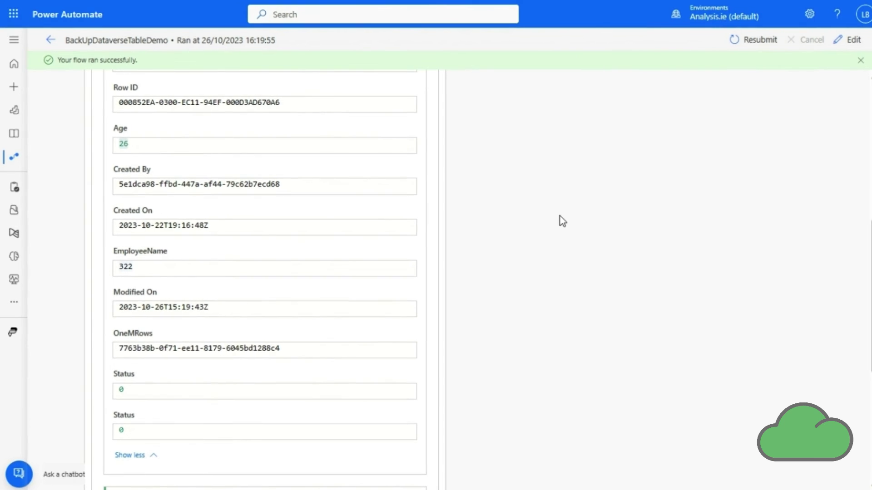